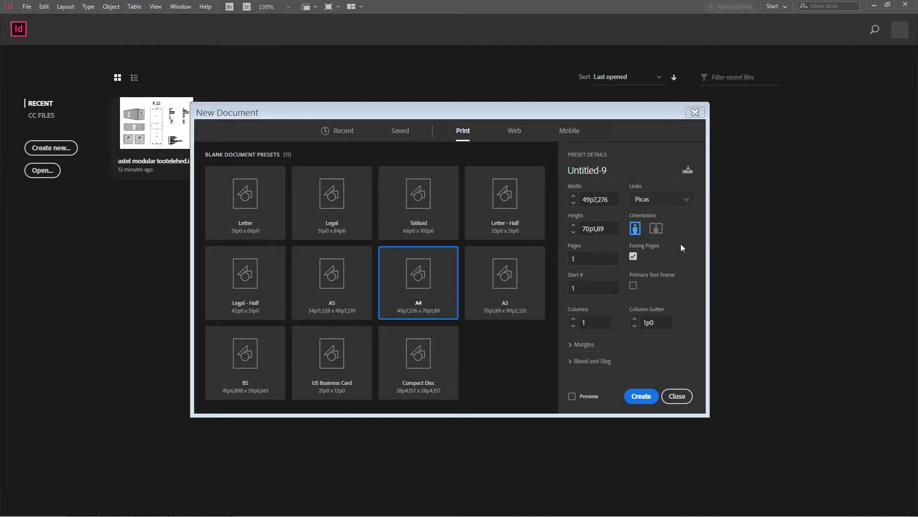
# Set the bleed to 5 mm on all four sides of the new A4 document.
pyautogui.click(572, 361)
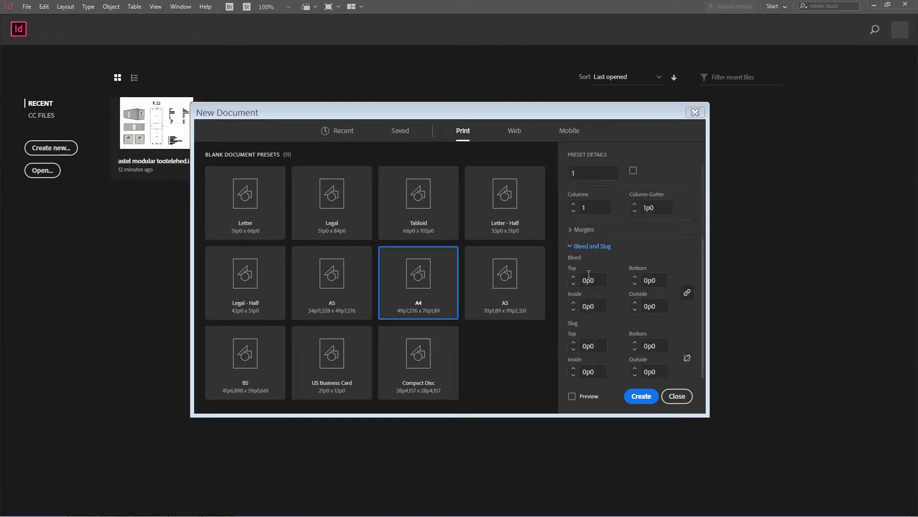
pyautogui.click(601, 278)
pyautogui.write('5mm')
pyautogui.press('Tab')
pyautogui.doubleClick(593, 279)
# Set the document units to Millimeters and create the A4 document.
pyautogui.click(702, 173)
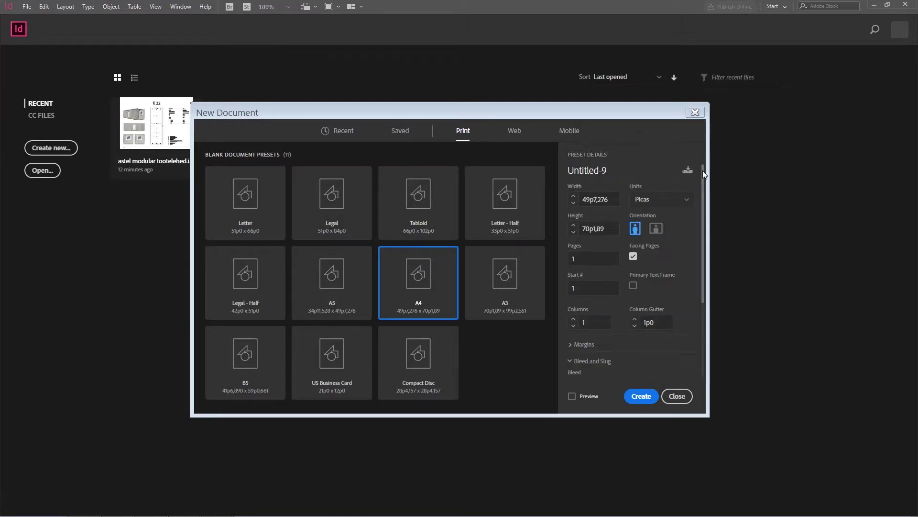
pyautogui.click(658, 199)
pyautogui.click(650, 266)
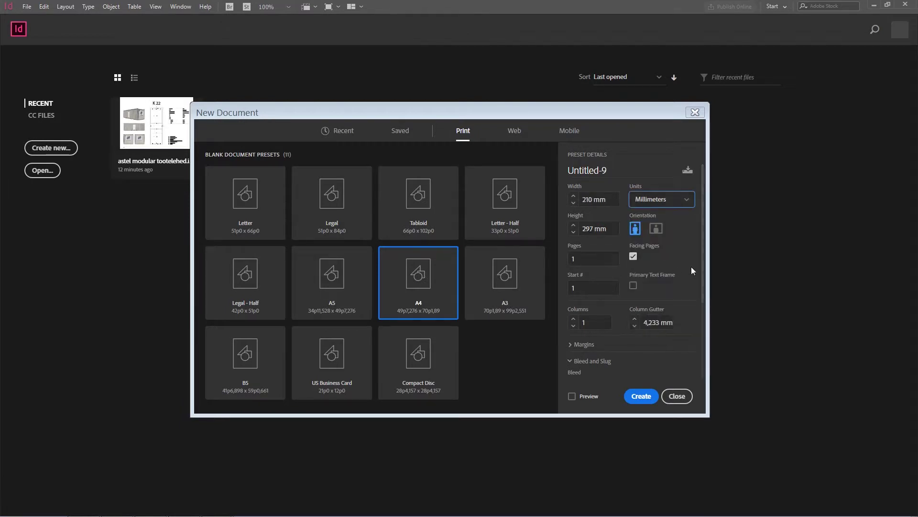
pyautogui.scroll(-3, 690, 266)
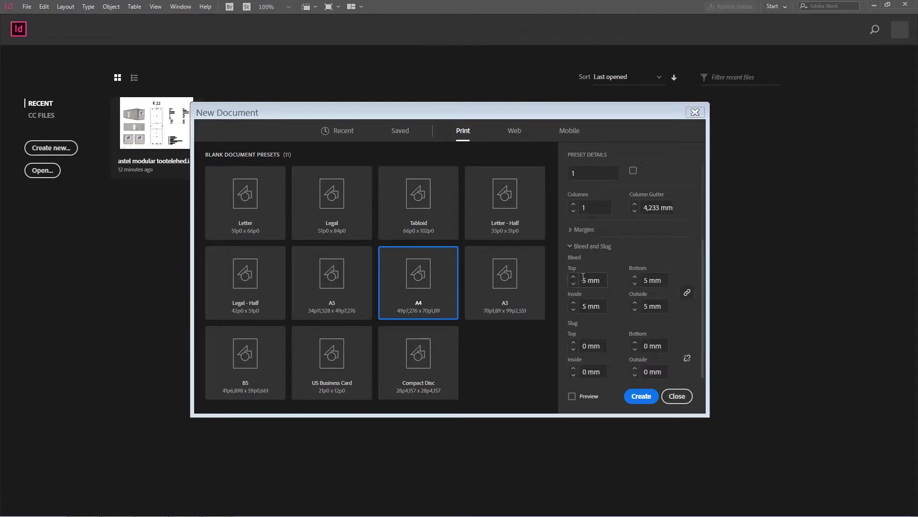
pyautogui.scroll(3, 689, 254)
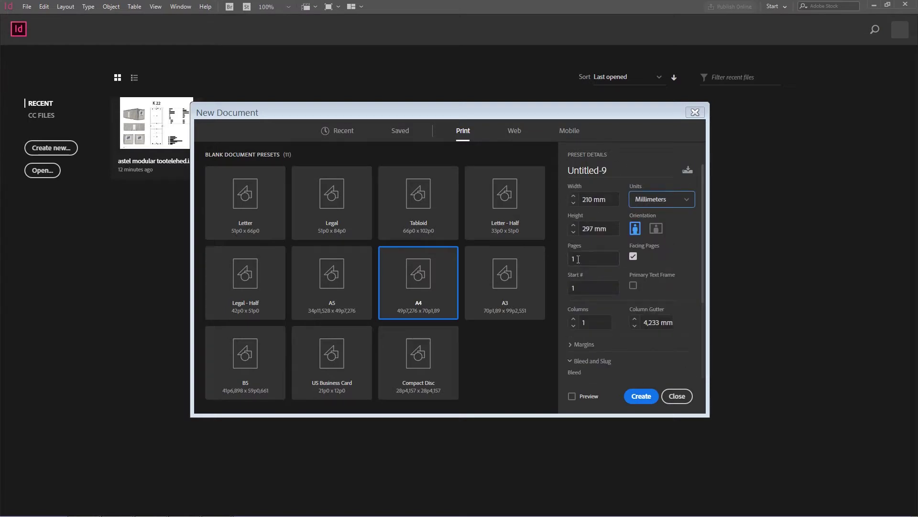
pyautogui.scroll(-3, 631, 306)
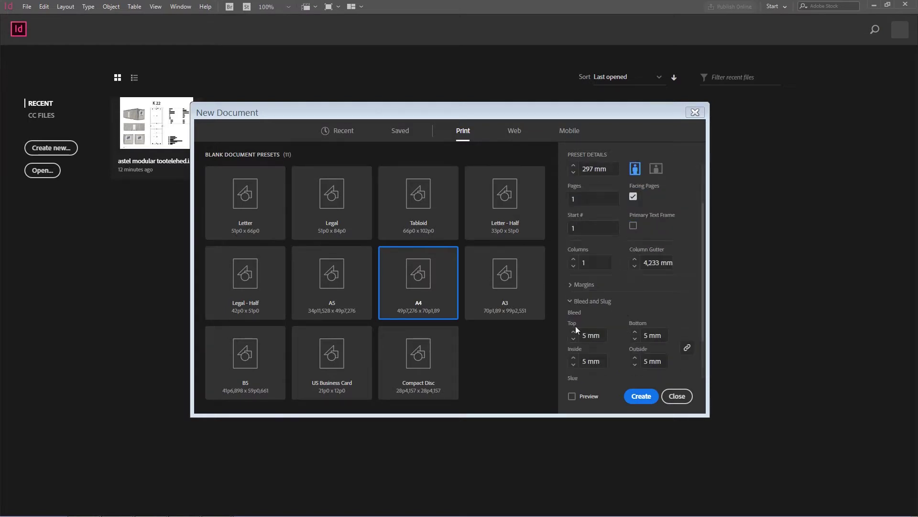
pyautogui.click(641, 397)
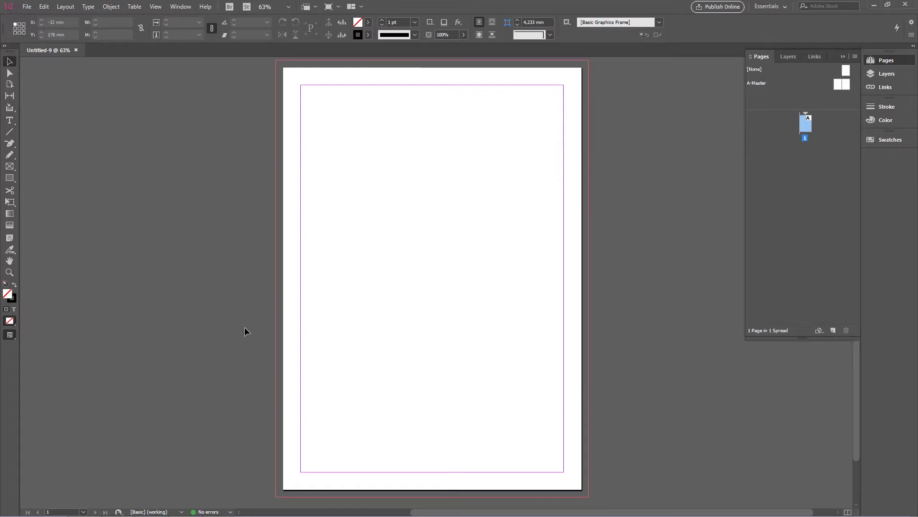
# Show the rulers and add a vertical guide at 70 mm and a horizontal guide at about 90 mm.
pyautogui.hotkey('ctrl', 'r')
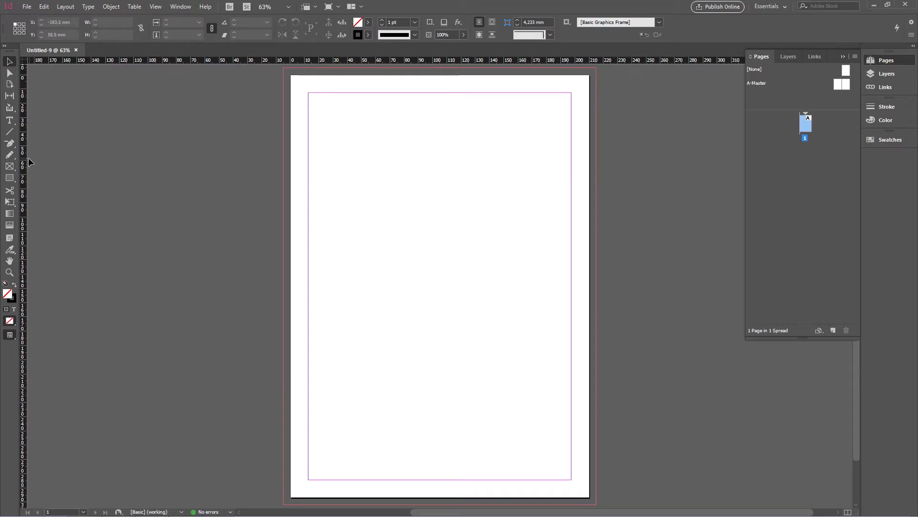
pyautogui.moveTo(27, 172); pyautogui.dragTo(390, 208)
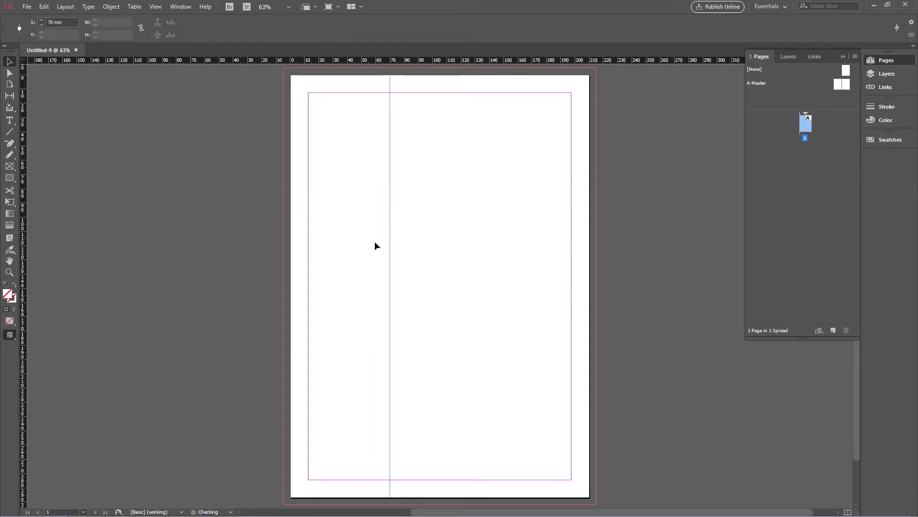
pyautogui.moveTo(190, 64); pyautogui.dragTo(189, 203)
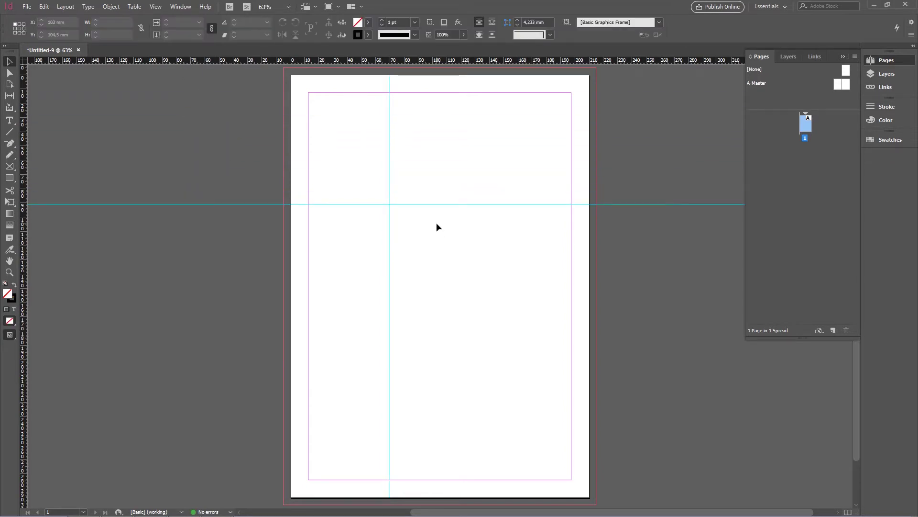
# Draw a green-filled rectangle about 39 x 33 mm and place four copies of it aligned to the two guides.
pyautogui.click(10, 177)
pyautogui.moveTo(512, 157); pyautogui.dragTo(458, 205)
pyautogui.doubleClick(12, 298)
pyautogui.click(349, 210)
pyautogui.click(572, 198)
pyautogui.click(9, 61)
pyautogui.moveTo(472, 171); pyautogui.dragTo(403, 387)
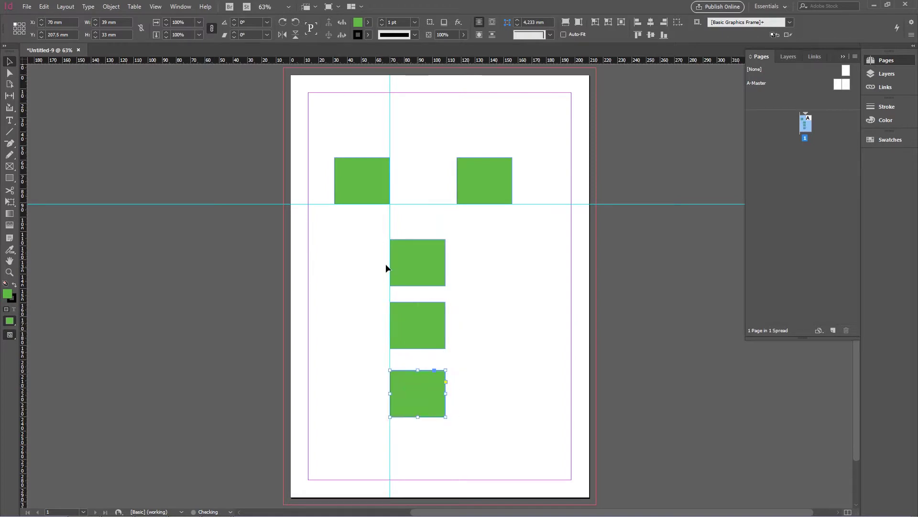
pyautogui.click(496, 336)
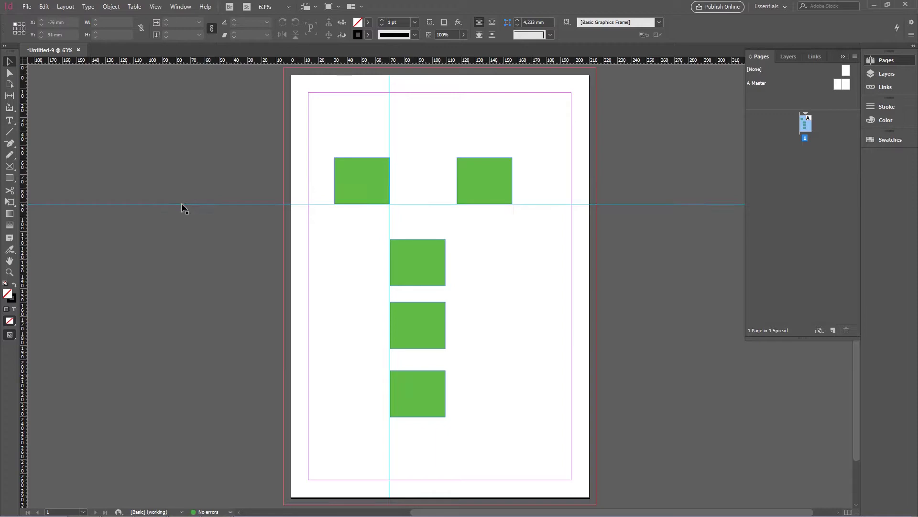
# Delete the horizontal and vertical ruler guides from the page.
pyautogui.click(261, 205)
pyautogui.press('Delete')
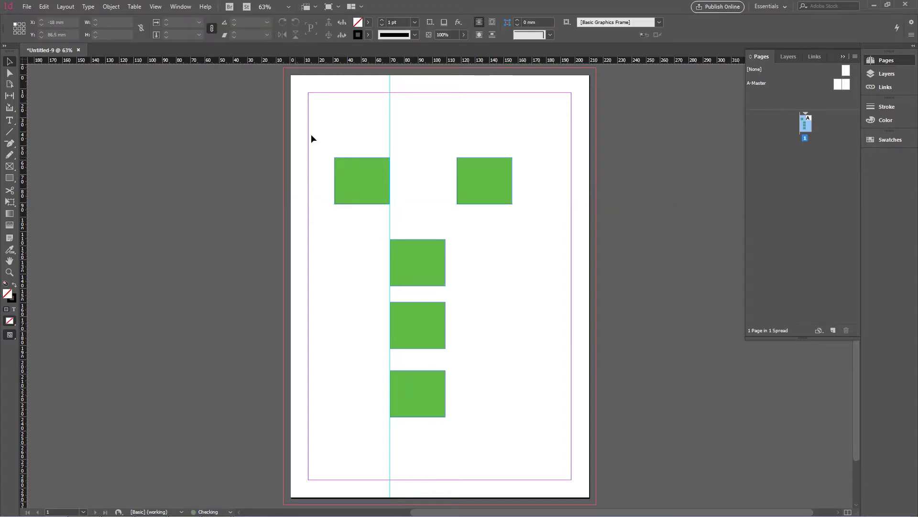
pyautogui.click(390, 114)
pyautogui.press('Delete')
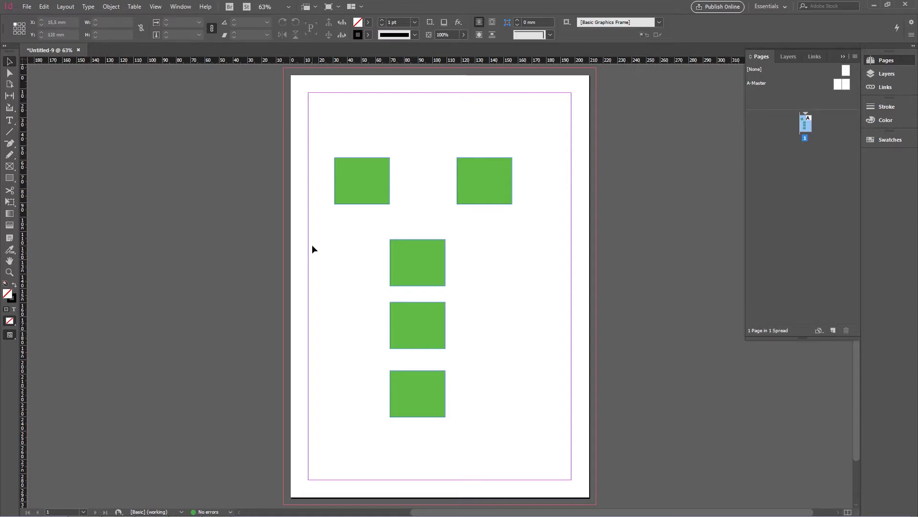
# Move three of the green rectangles so their edges align with the page's left margin.
pyautogui.moveTo(363, 166); pyautogui.dragTo(337, 162)
pyautogui.moveTo(423, 257); pyautogui.dragTo(341, 235)
pyautogui.moveTo(412, 327); pyautogui.dragTo(330, 301)
pyautogui.click(409, 259)
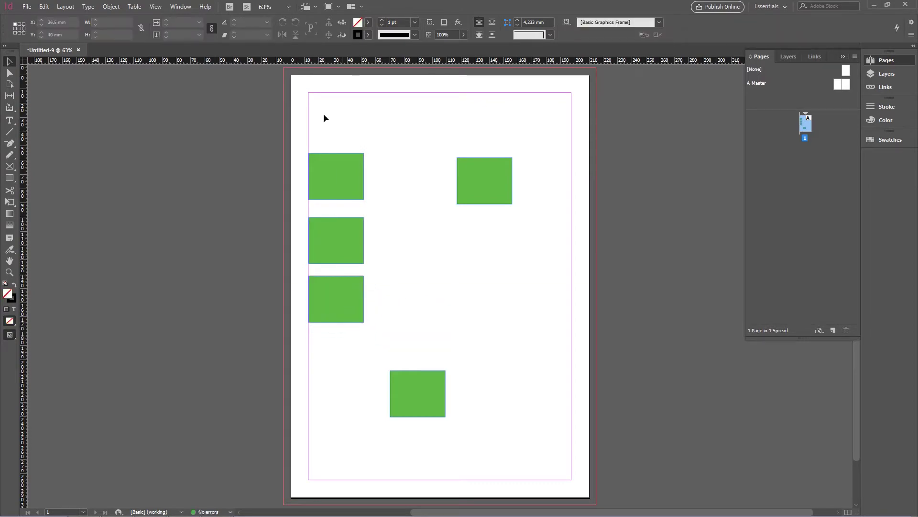
# Extend the uppermost rectangle at the left margin out to the left bleed line.
pyautogui.moveTo(352, 86); pyautogui.dragTo(354, 109)
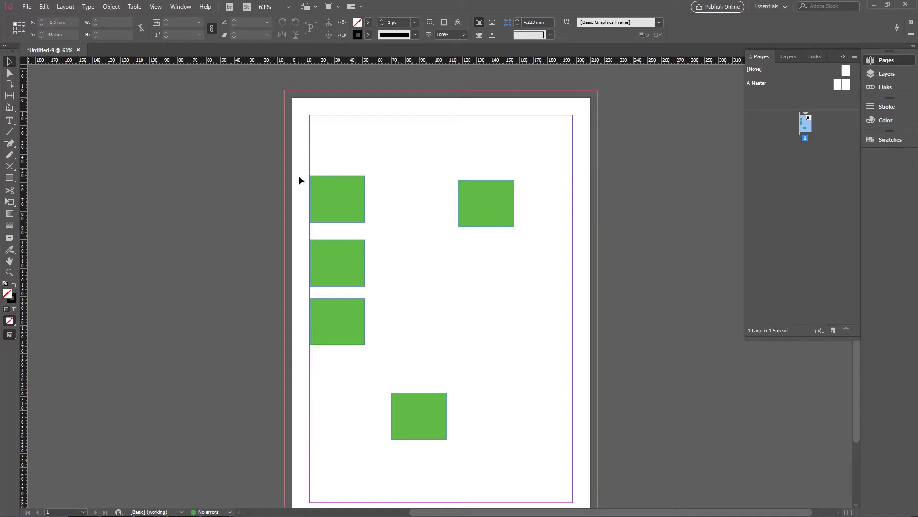
pyautogui.moveTo(341, 185); pyautogui.dragTo(285, 179)
pyautogui.click(390, 172)
pyautogui.moveTo(388, 230); pyautogui.dragTo(344, 208)
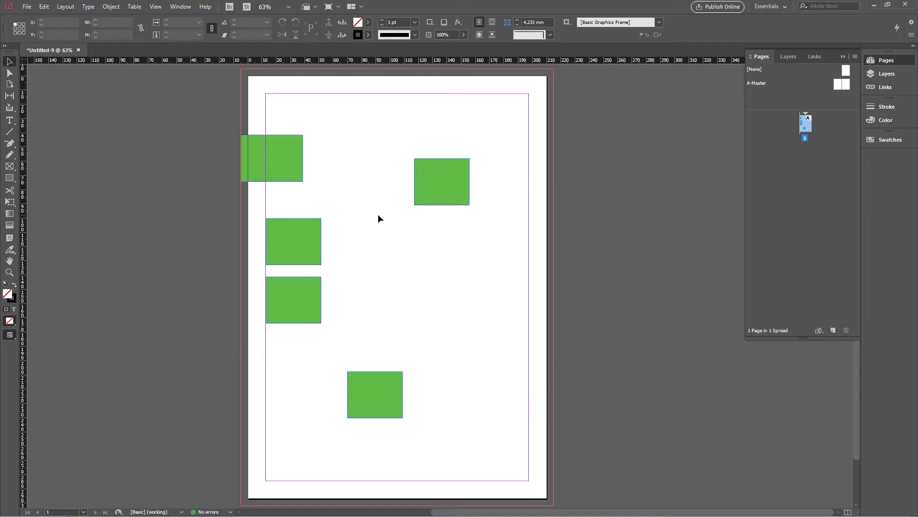
# Compare the page in Preview and Normal screen modes to see how the bleed area is trimmed.
pyautogui.press('w')
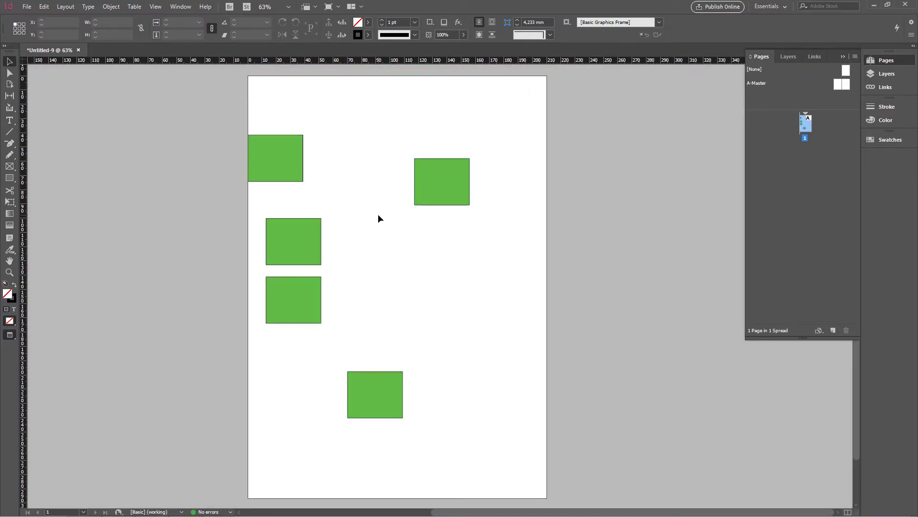
pyautogui.press('w')
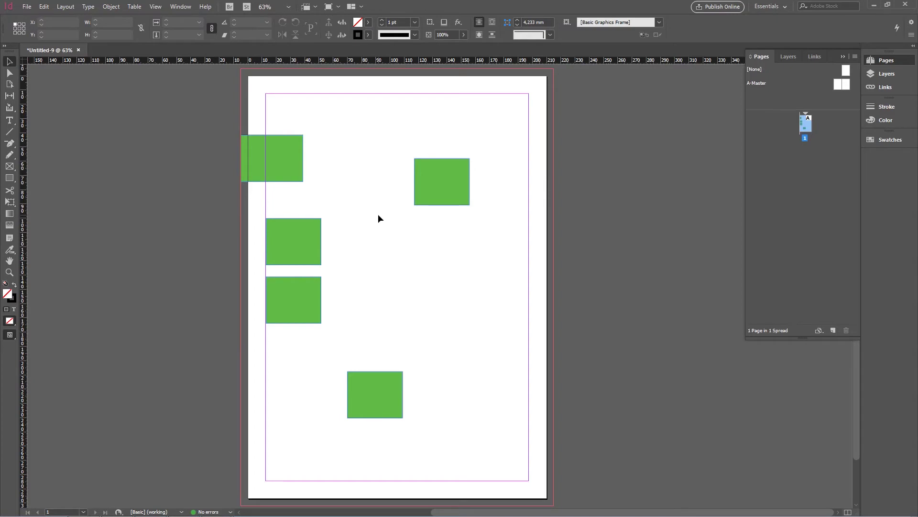
pyautogui.press('w')
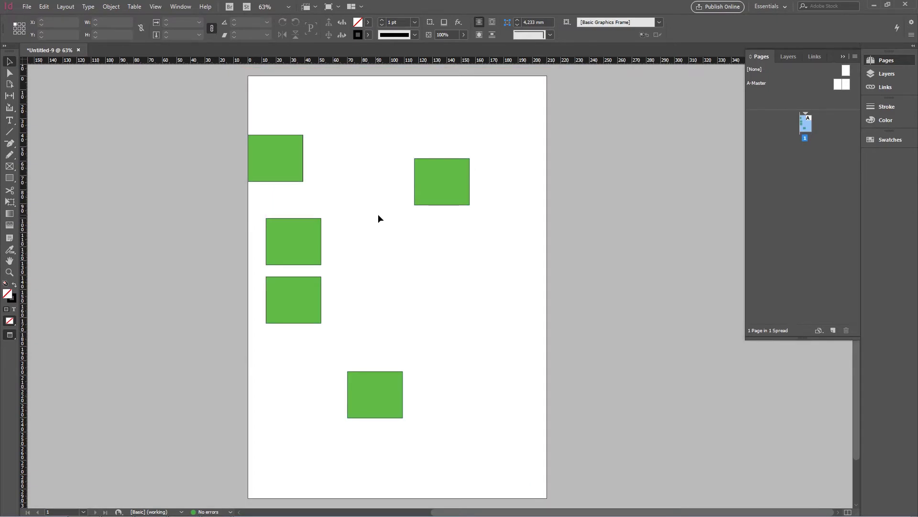
# Return to the Normal screen mode and delete all the green rectangles.
pyautogui.press('w')
pyautogui.moveTo(278, 108); pyautogui.dragTo(494, 393)
pyautogui.press('Delete')
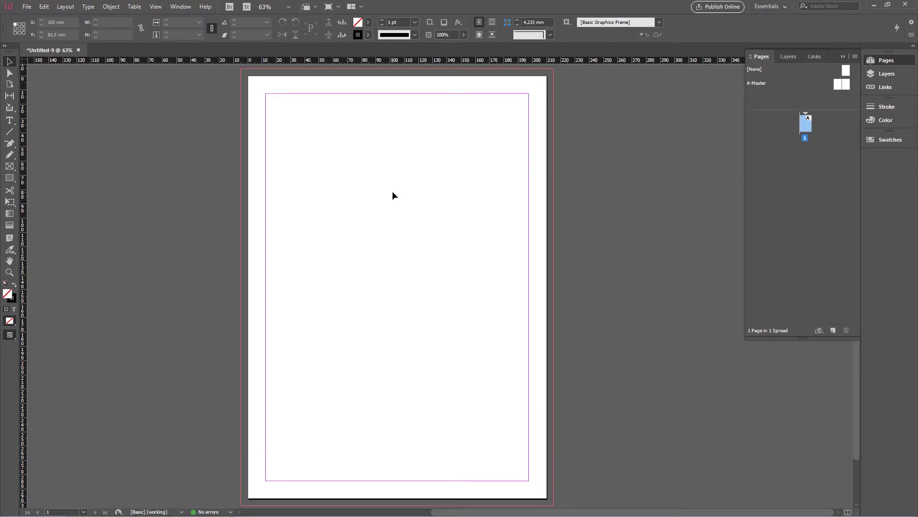
# Start Create Guides with the preview on and set 4 rows and 3 columns.
pyautogui.click(65, 7)
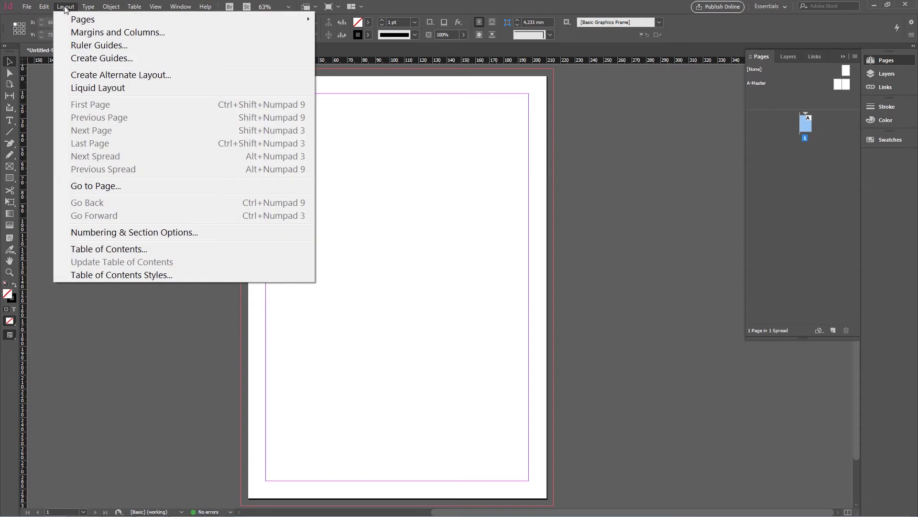
pyautogui.click(96, 57)
pyautogui.moveTo(437, 205); pyautogui.dragTo(470, 142)
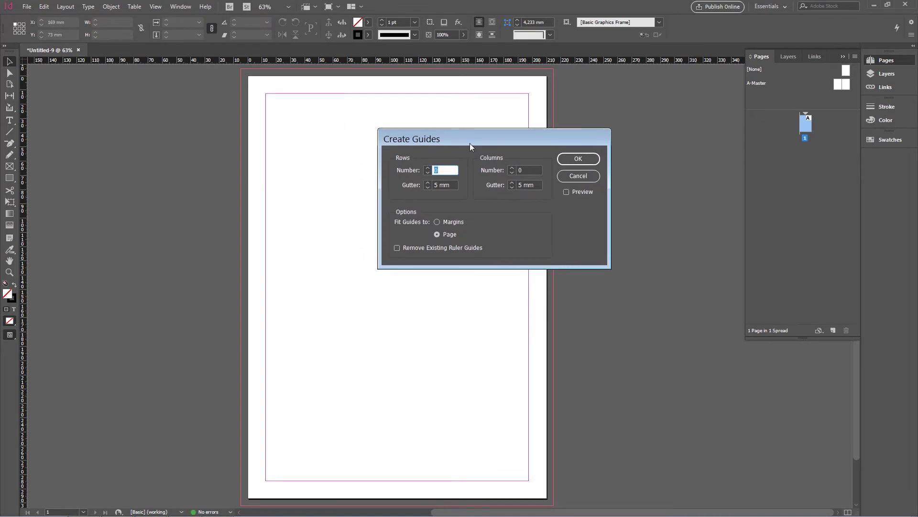
pyautogui.click(566, 192)
pyautogui.moveTo(455, 139); pyautogui.dragTo(524, 164)
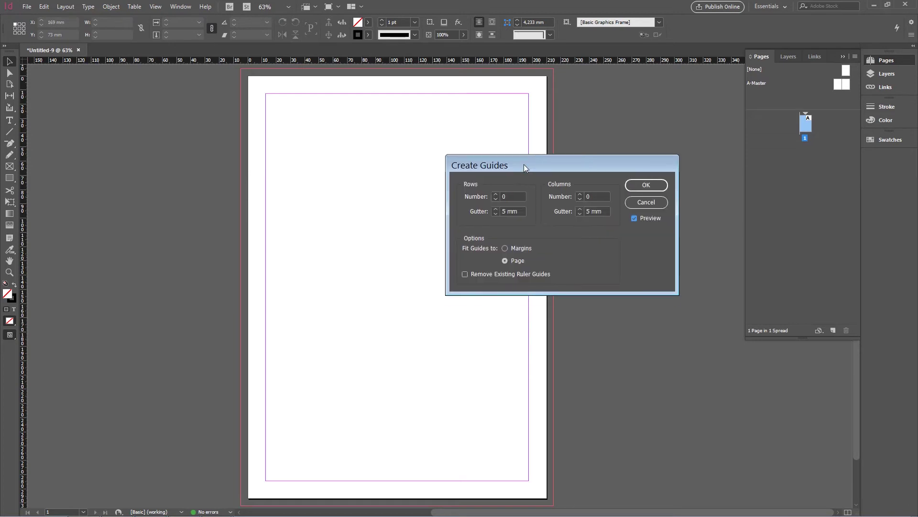
pyautogui.click(494, 193)
pyautogui.click(494, 193)
pyautogui.click(494, 193)
pyautogui.click(495, 193)
pyautogui.click(581, 193)
pyautogui.click(581, 193)
pyautogui.click(580, 193)
pyautogui.moveTo(475, 165); pyautogui.dragTo(525, 110)
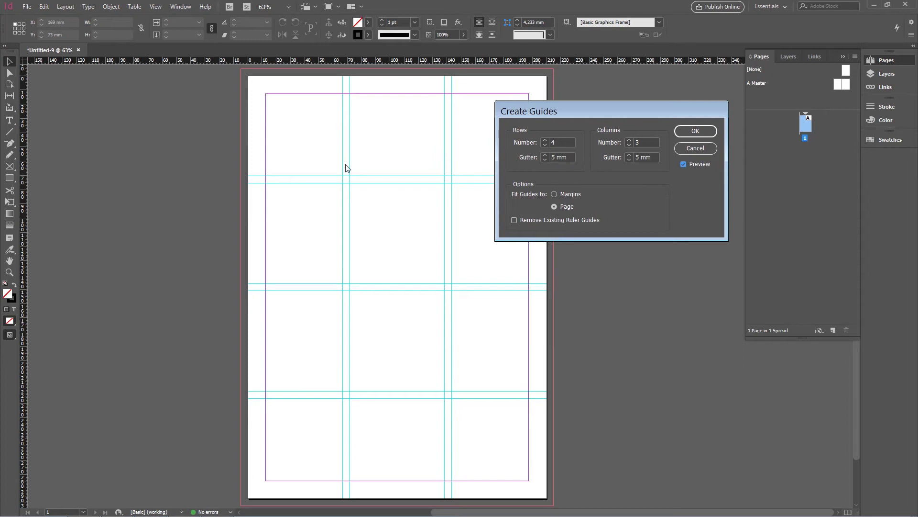
# Fit the guides to the margins, reduce the rows to 0 and create the column guides.
pyautogui.click(553, 194)
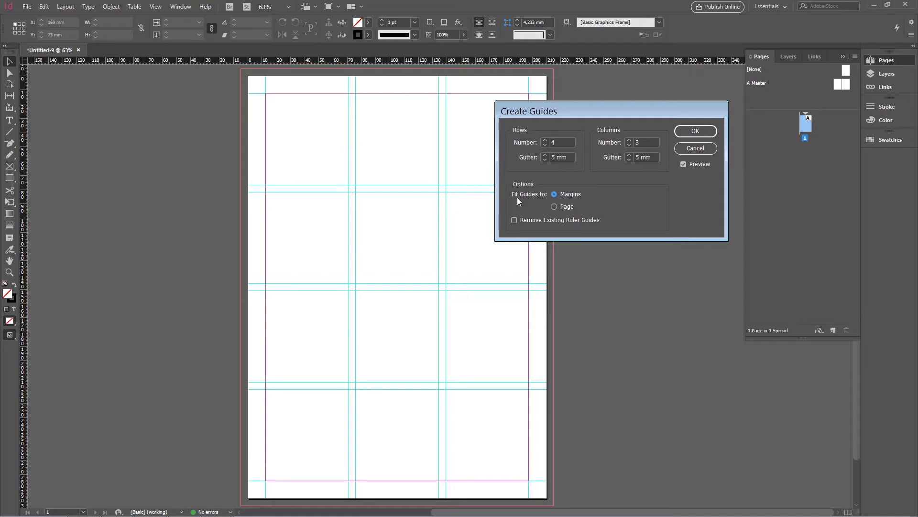
pyautogui.click(524, 225)
pyautogui.click(524, 225)
pyautogui.click(525, 225)
pyautogui.click(524, 225)
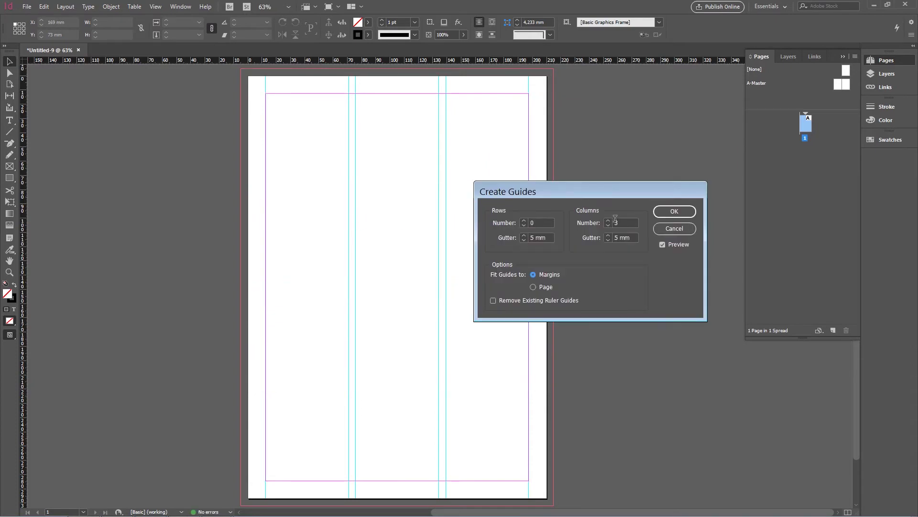
pyautogui.click(675, 211)
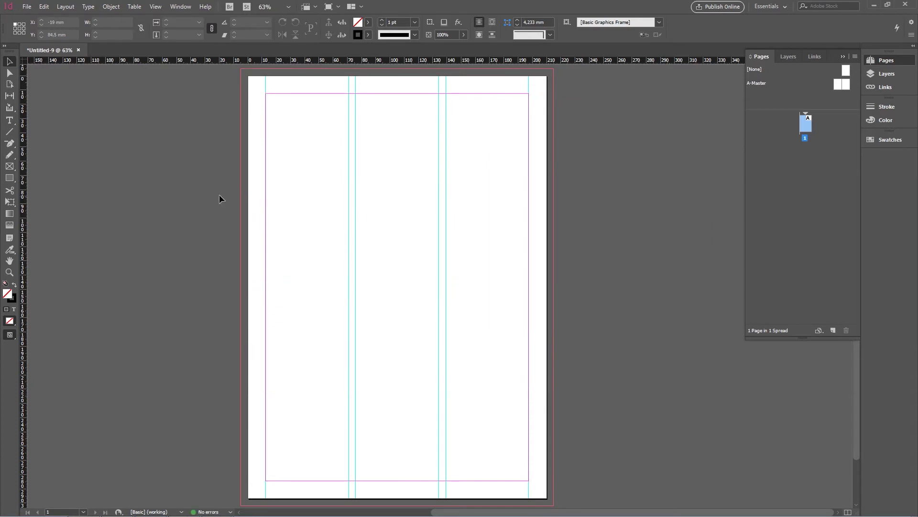
# Draw three green-filled rectangles 58.2 mm wide, one in each guide column, two 105.5 mm high and the third 184.5 mm.
pyautogui.click(9, 178)
pyautogui.doubleClick(7, 293)
pyautogui.moveTo(391, 271); pyautogui.dragTo(341, 207)
pyautogui.click(551, 198)
pyautogui.moveTo(267, 155); pyautogui.dragTo(348, 305)
pyautogui.moveTo(356, 155); pyautogui.dragTo(440, 305)
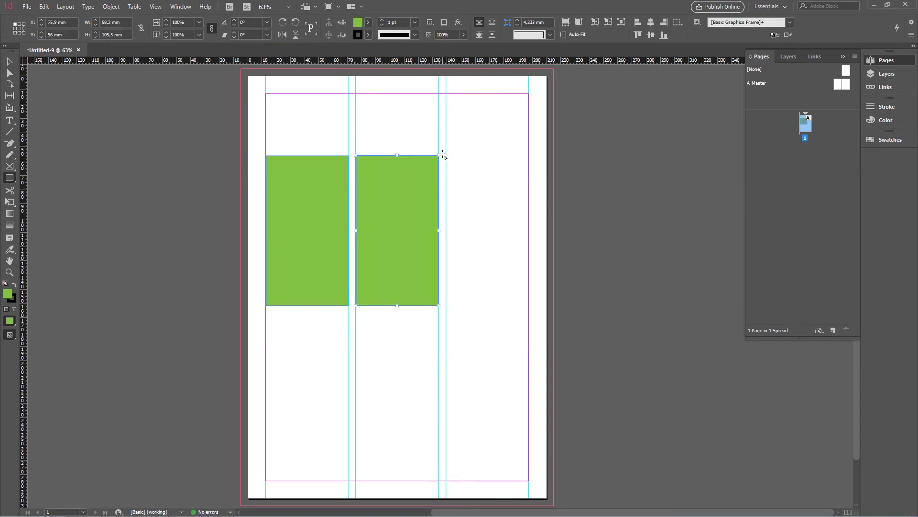
pyautogui.moveTo(446, 155); pyautogui.dragTo(529, 418)
# Select all three column rectangles and delete them.
pyautogui.press('v')
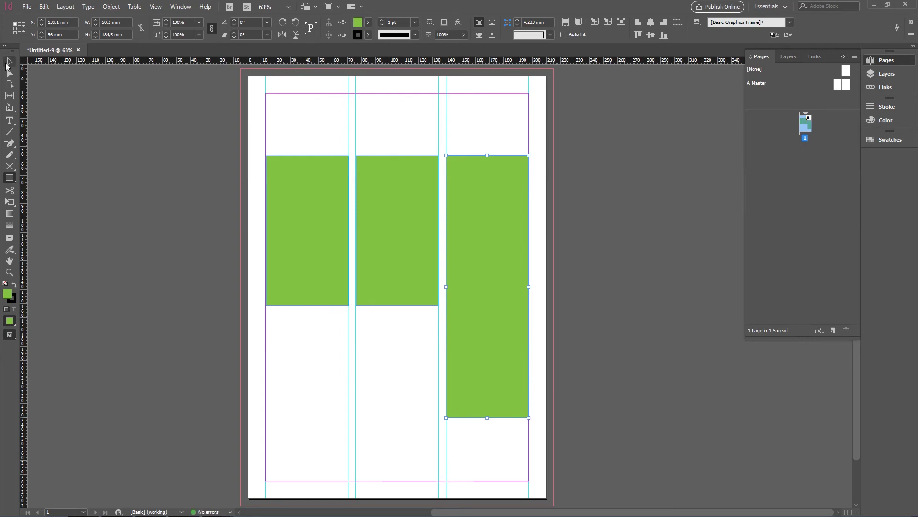
pyautogui.click(293, 137)
pyautogui.moveTo(420, 264); pyautogui.dragTo(474, 371)
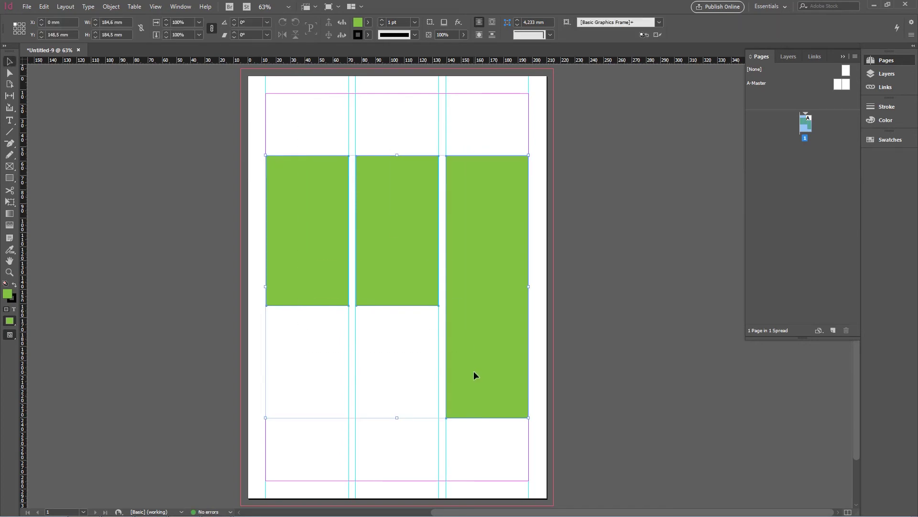
pyautogui.press('Delete')
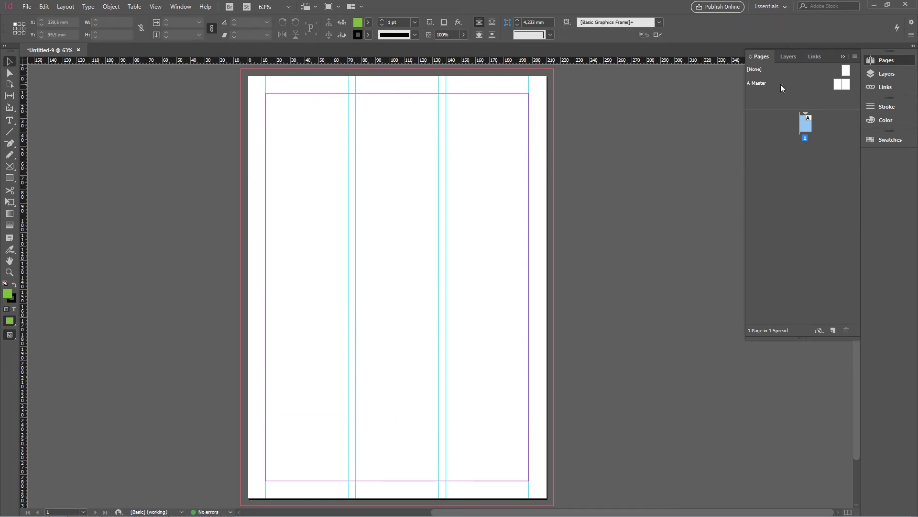
# Delete the inner column guides from the page.
pyautogui.moveTo(318, 162); pyautogui.dragTo(472, 252)
pyautogui.press('Delete')
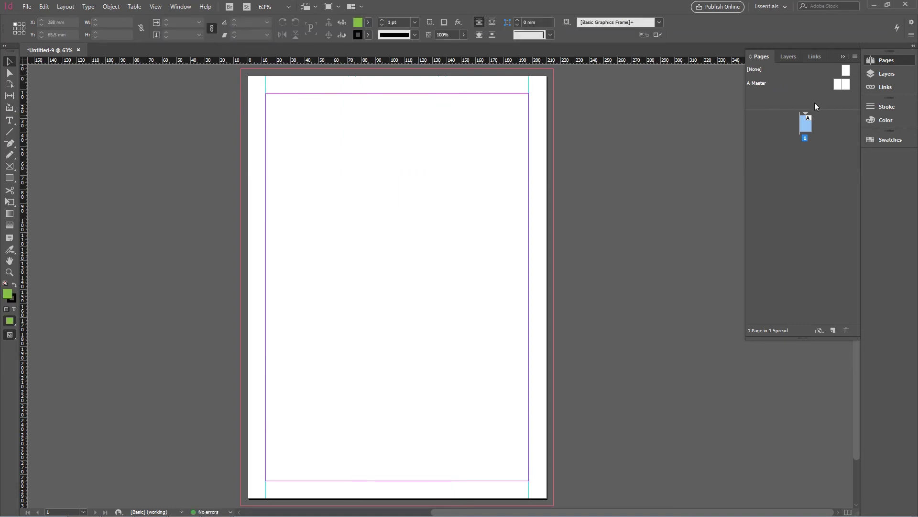
# Open the A-Master spread and create three column guides with 5 mm gutters, fitted to the margins.
pyautogui.doubleClick(843, 85)
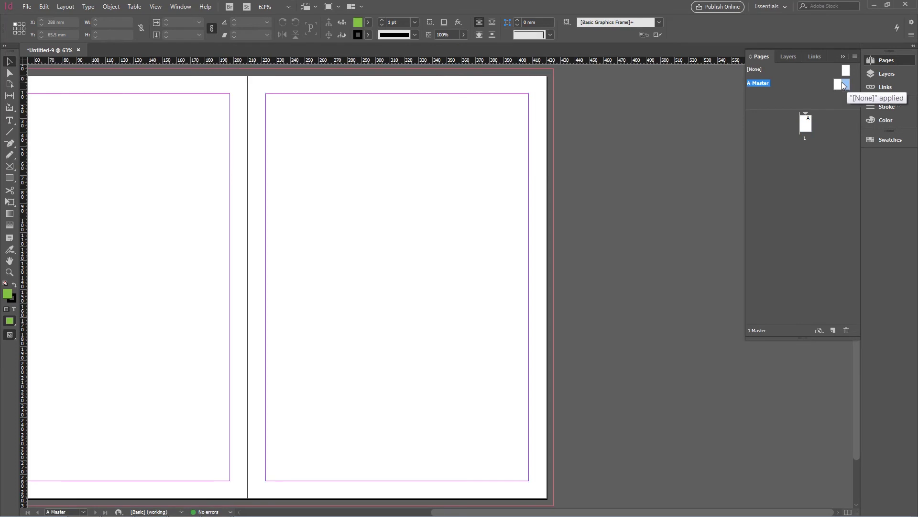
pyautogui.click(65, 6)
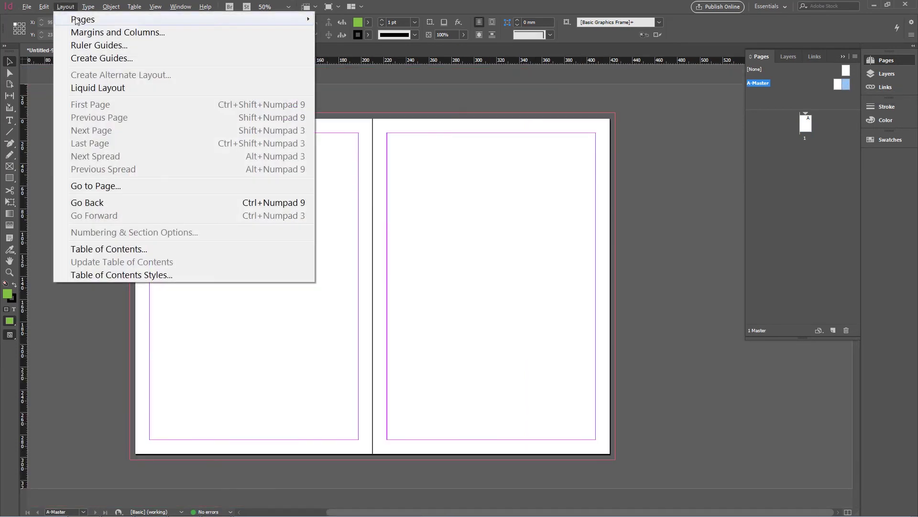
pyautogui.click(92, 57)
pyautogui.click(608, 220)
pyautogui.click(608, 220)
pyautogui.click(608, 220)
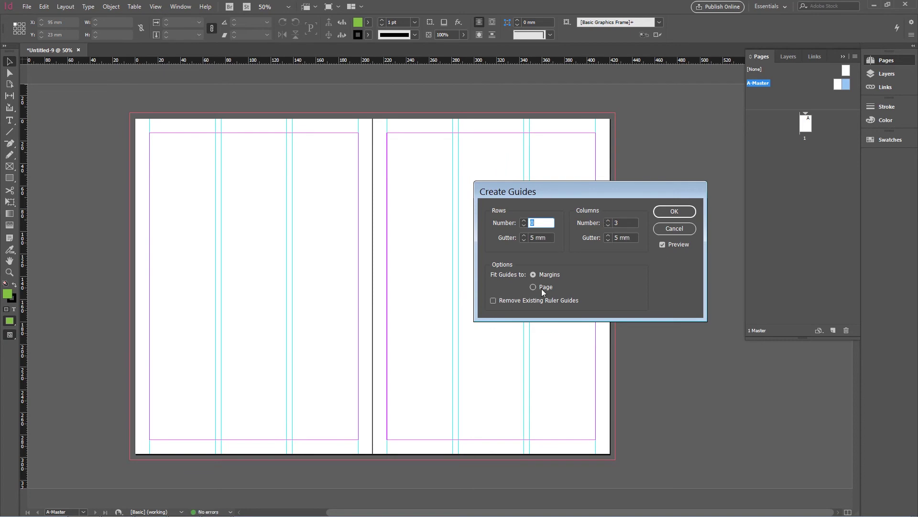
pyautogui.click(675, 211)
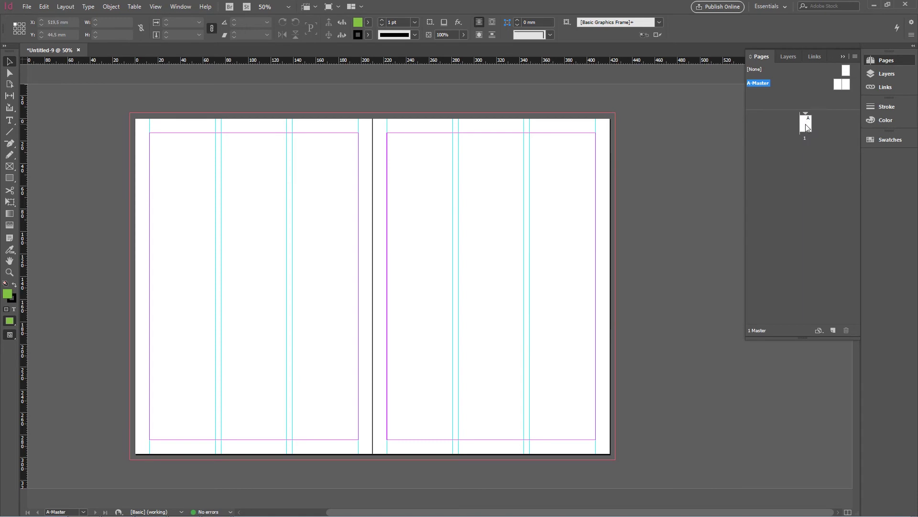
# Return to page 1, add four new document pages and check the master guides on them.
pyautogui.doubleClick(806, 125)
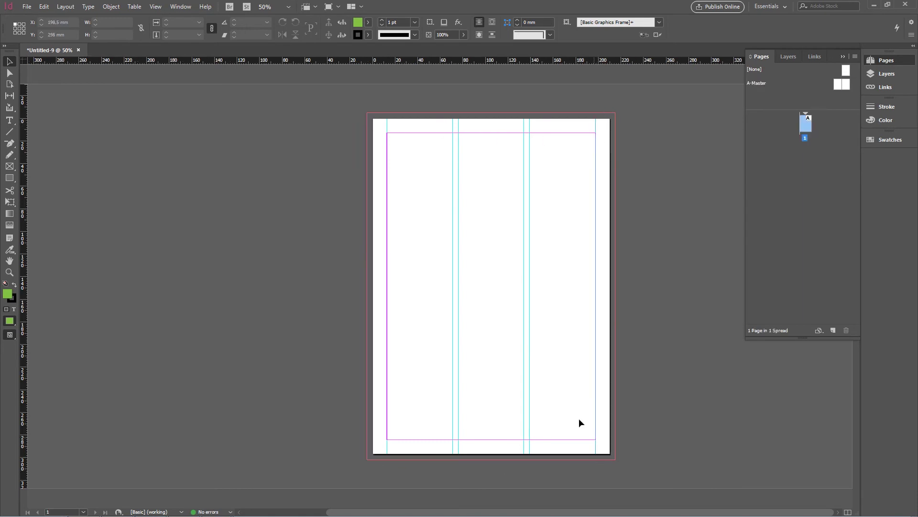
pyautogui.click(834, 332)
pyautogui.click(833, 332)
pyautogui.click(833, 332)
pyautogui.click(833, 332)
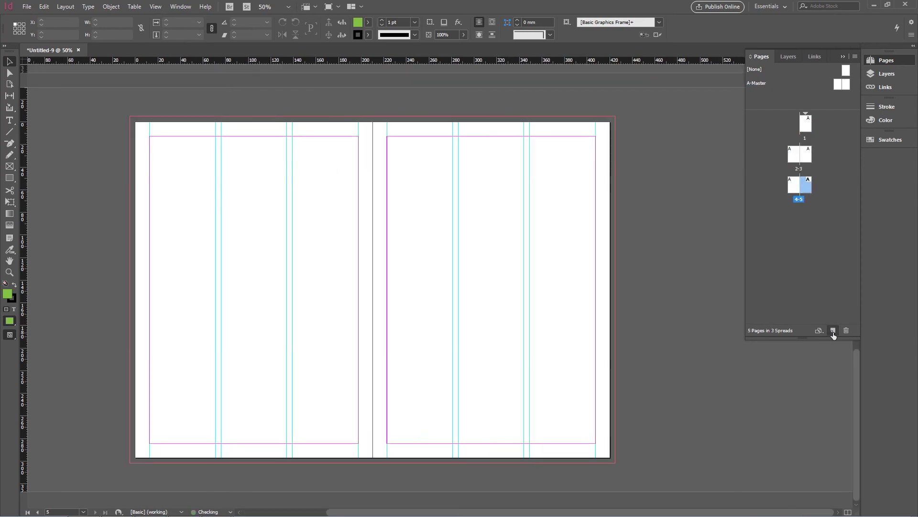
pyautogui.scroll(6, 391, 231)
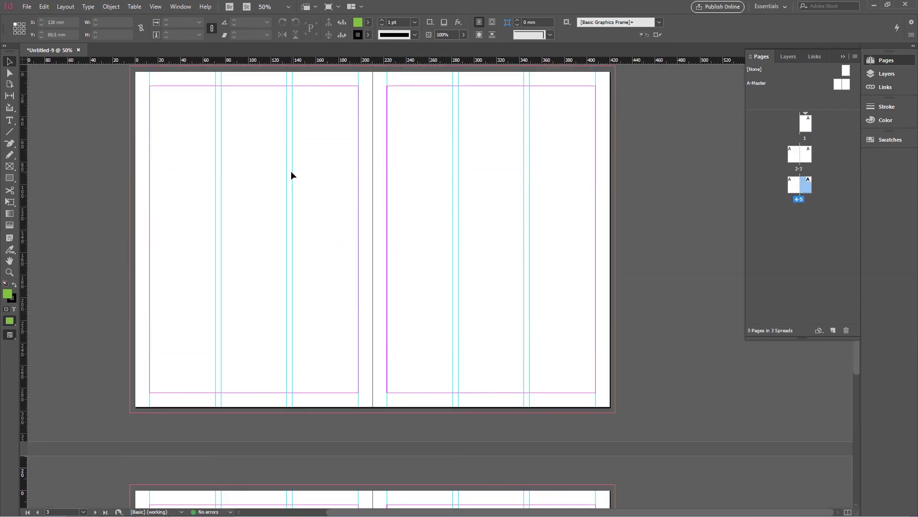
pyautogui.scroll(5, 291, 175)
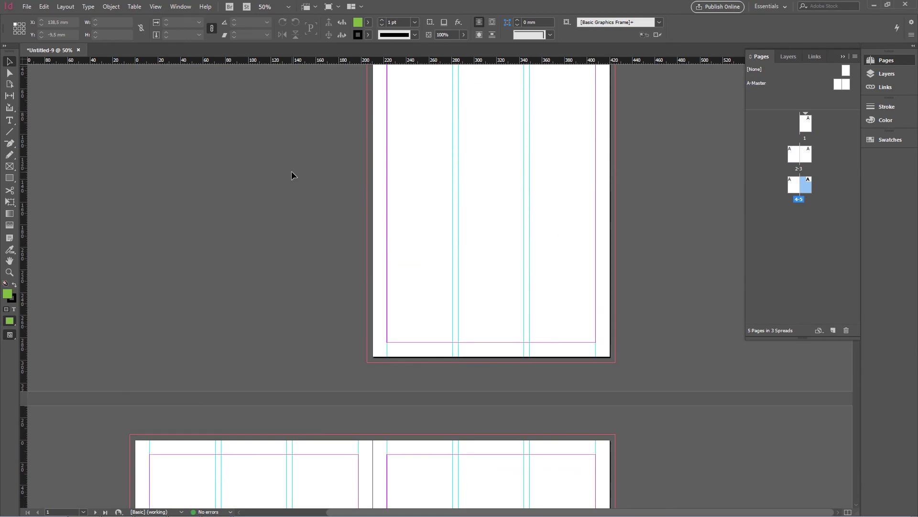
pyautogui.scroll(-5, 375, 185)
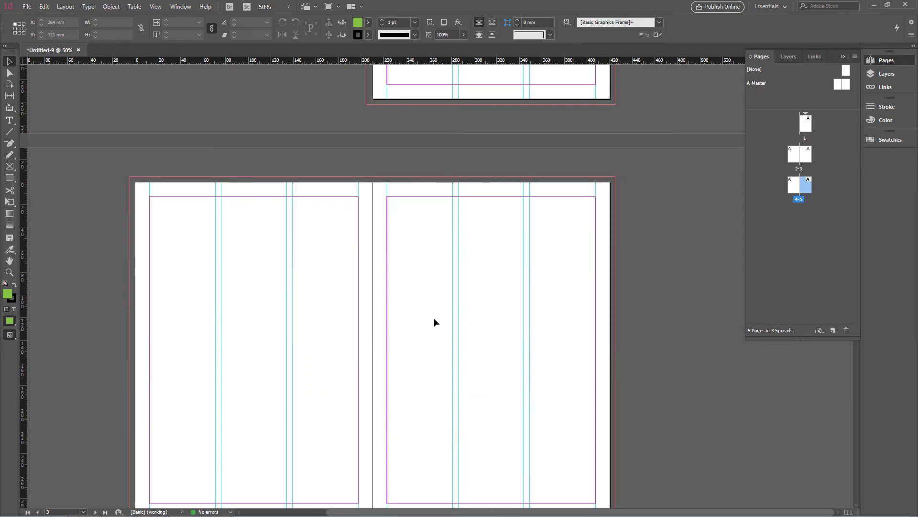
# Add a second master spread, B-Master, and create five column guides with 5 mm gutters, fitted to the margins.
pyautogui.doubleClick(848, 84)
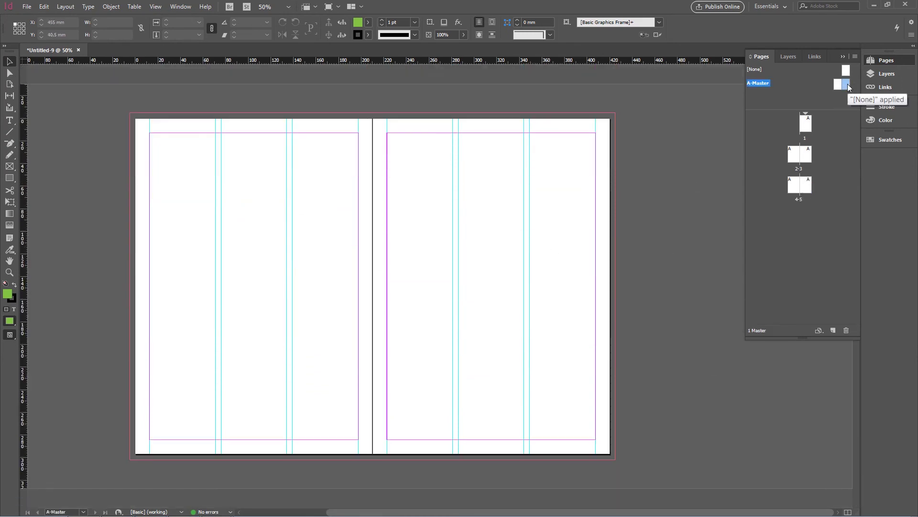
pyautogui.click(833, 330)
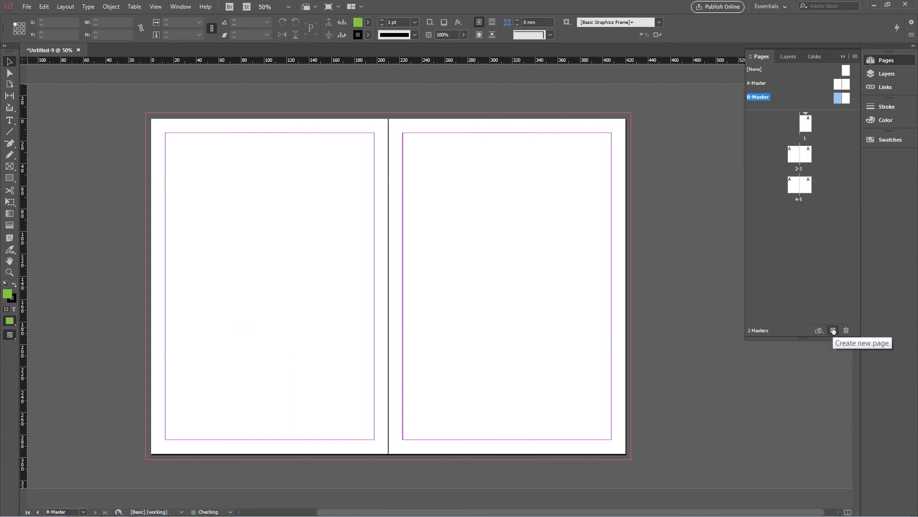
pyautogui.click(66, 7)
pyautogui.click(76, 58)
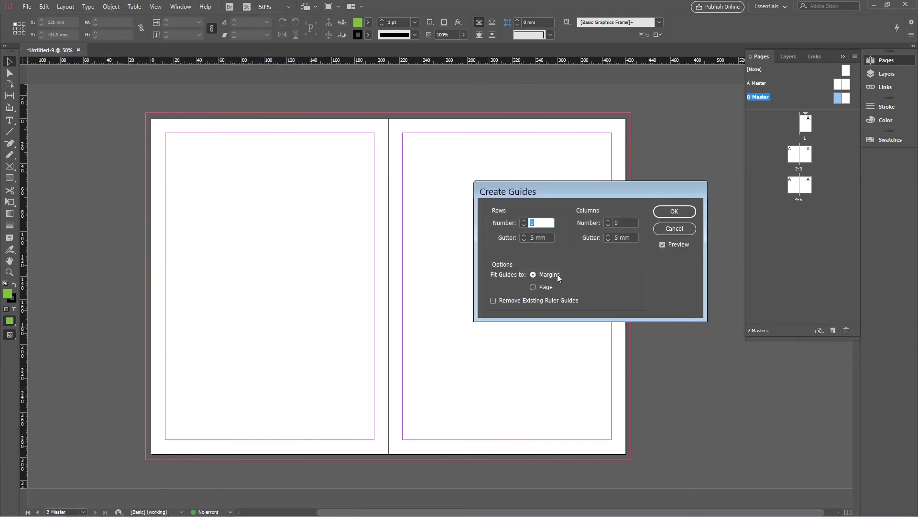
pyautogui.click(607, 220)
pyautogui.click(608, 221)
pyautogui.click(608, 220)
pyautogui.click(608, 220)
pyautogui.click(608, 221)
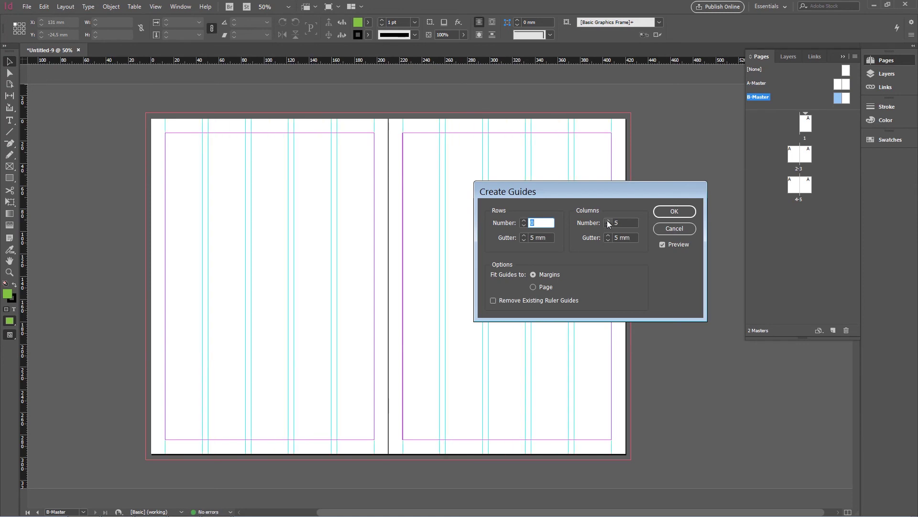
pyautogui.click(671, 212)
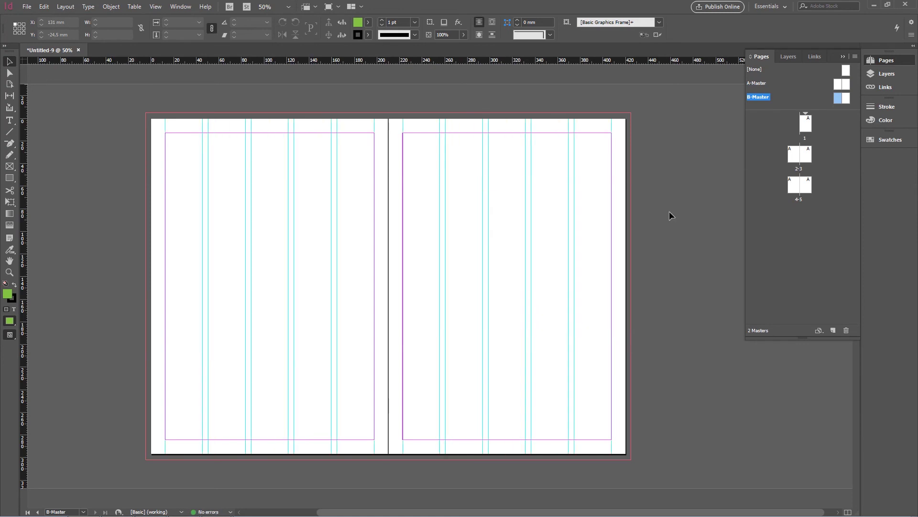
# Apply B-Master to the pages 2-3 spread.
pyautogui.doubleClick(793, 154)
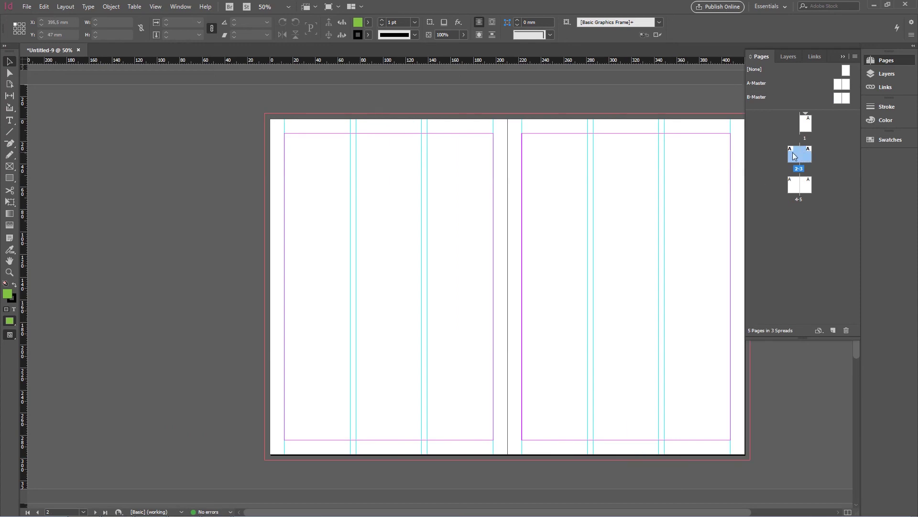
pyautogui.rightClick(800, 153)
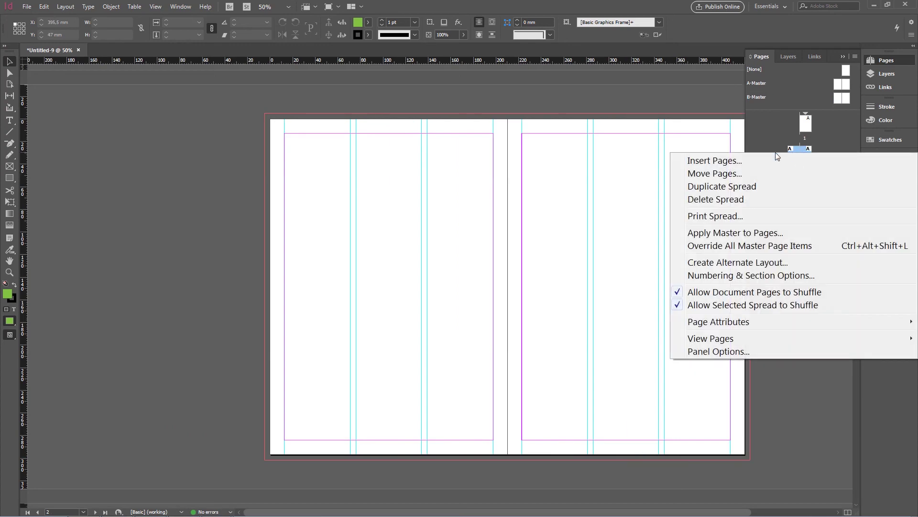
pyautogui.click(716, 232)
pyautogui.click(435, 255)
pyautogui.click(434, 287)
pyautogui.click(526, 256)
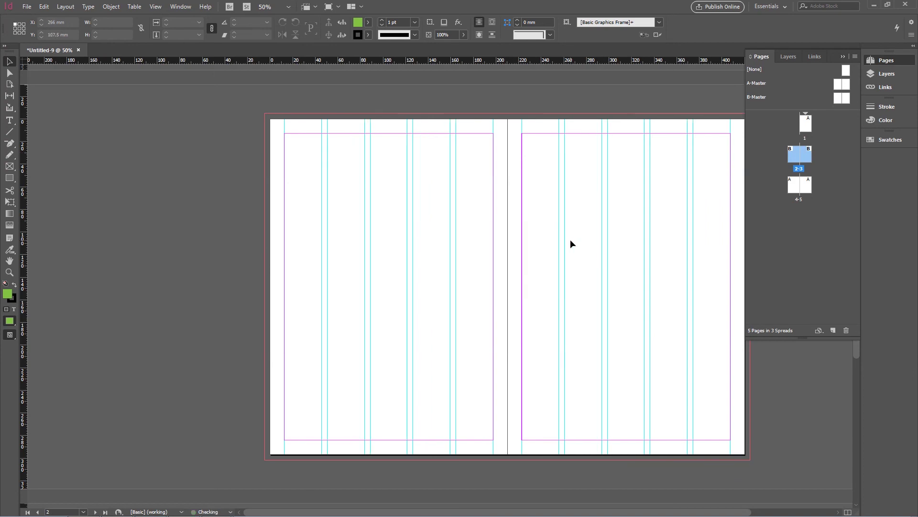
# Place a horizontal ruler guide on the pasteboard above the pages 4-5 spread.
pyautogui.scroll(5, 570, 241)
pyautogui.hscroll(3, 507, 236)
pyautogui.scroll(2, 459, 182)
pyautogui.scroll(-8, 459, 213)
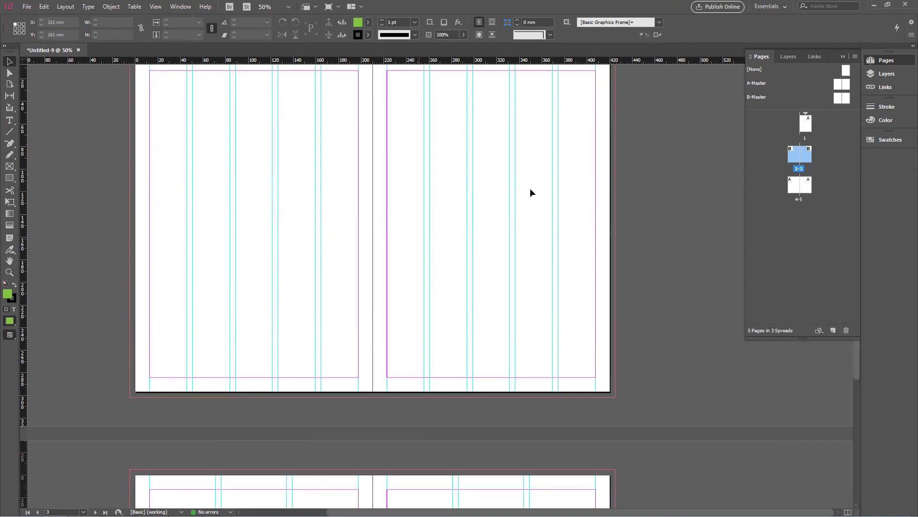
pyautogui.scroll(-4, 342, 185)
pyautogui.scroll(-3, 334, 187)
pyautogui.moveTo(287, 60); pyautogui.dragTo(287, 69)
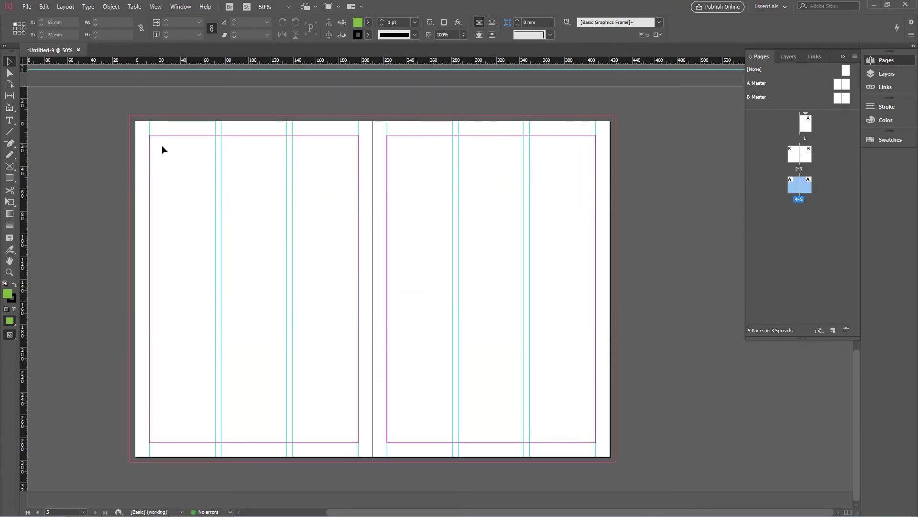